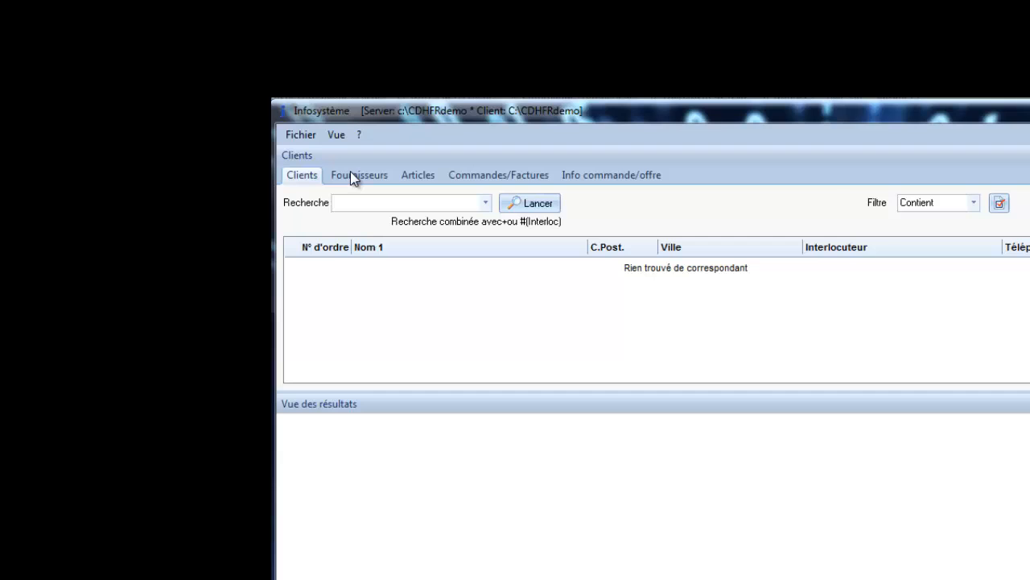
# Look over the search views for Fournisseurs and Articles
pyautogui.click(351, 174)
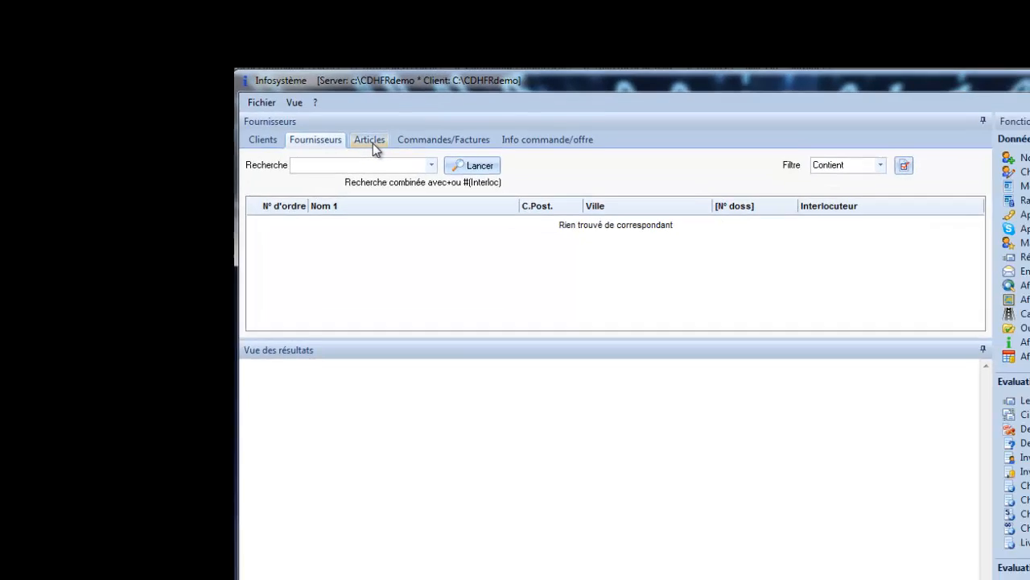
pyautogui.click(371, 142)
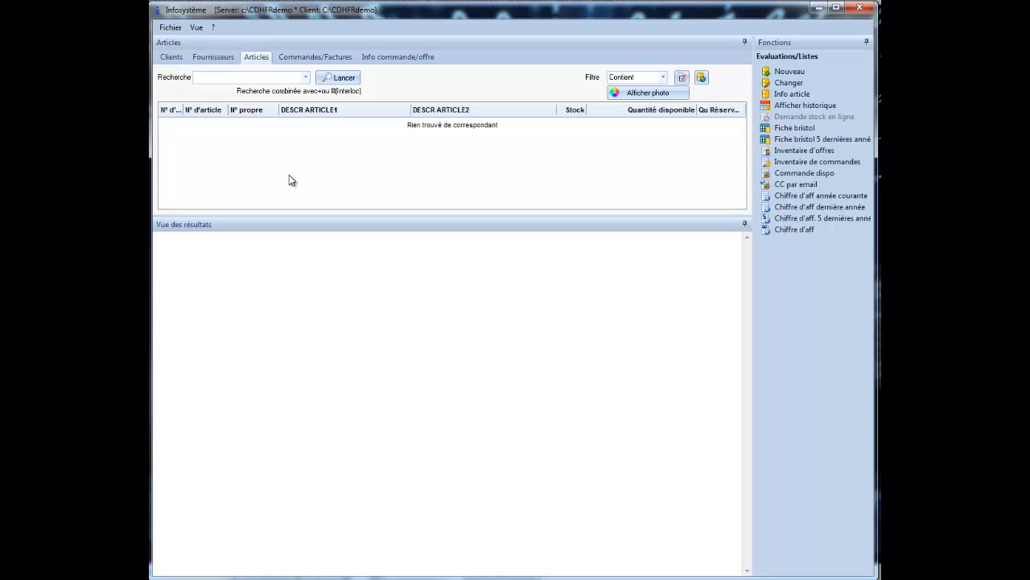
# Return to the Clients view and run a search by the first client's customer number
pyautogui.click(172, 58)
pyautogui.click(214, 78)
pyautogui.write('1')
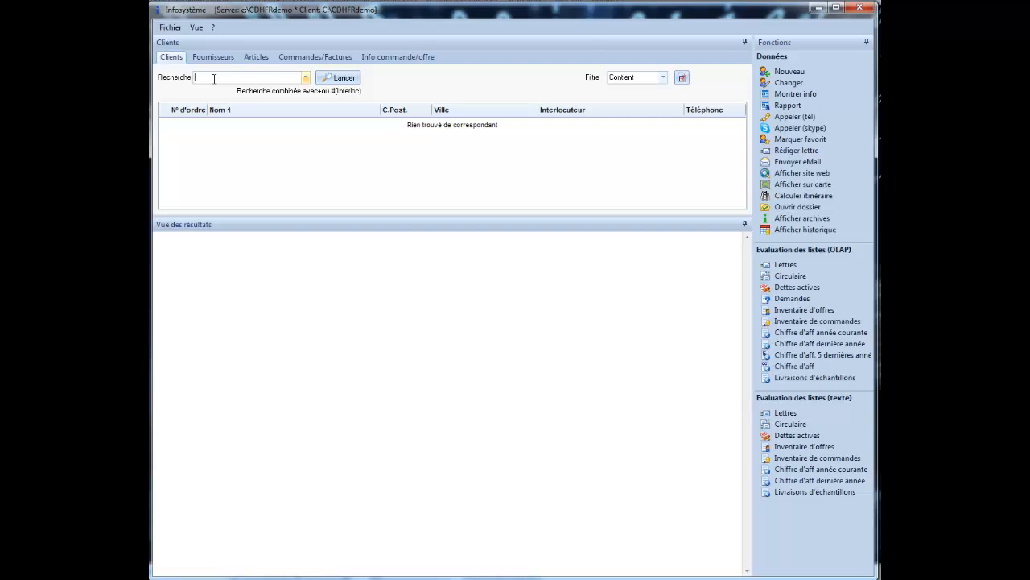
pyautogui.click(338, 77)
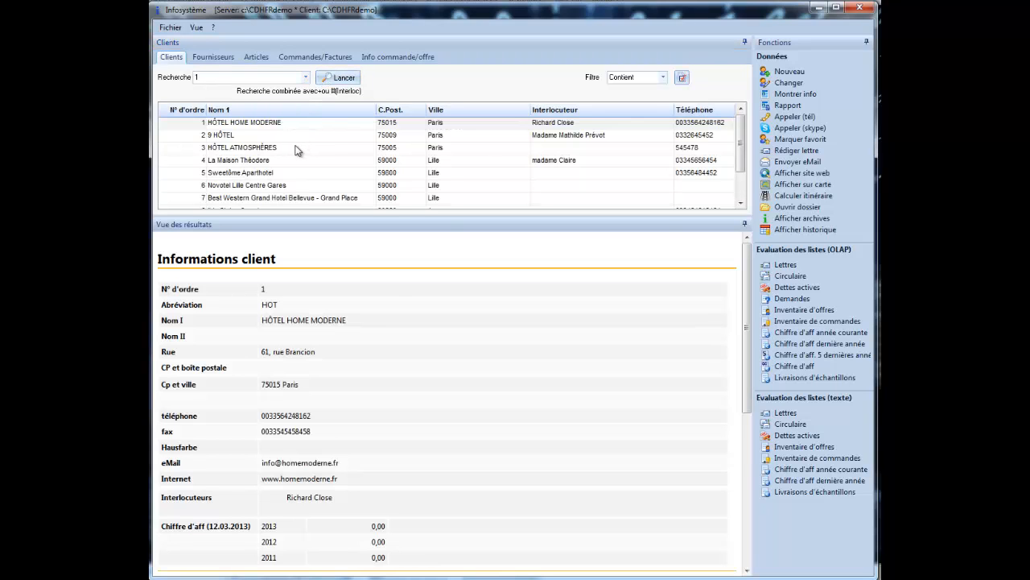
# Open the client record of 9 HÔTEL and examine its contacts, turnover, client report and outstanding debts
pyautogui.click(234, 135)
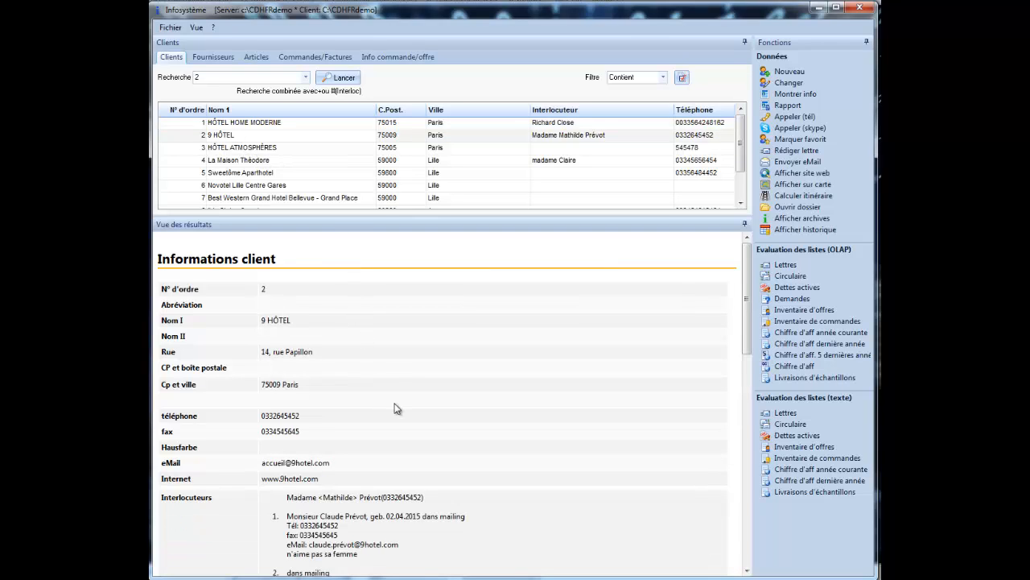
pyautogui.click(395, 366)
pyautogui.scroll(-5, 402, 386)
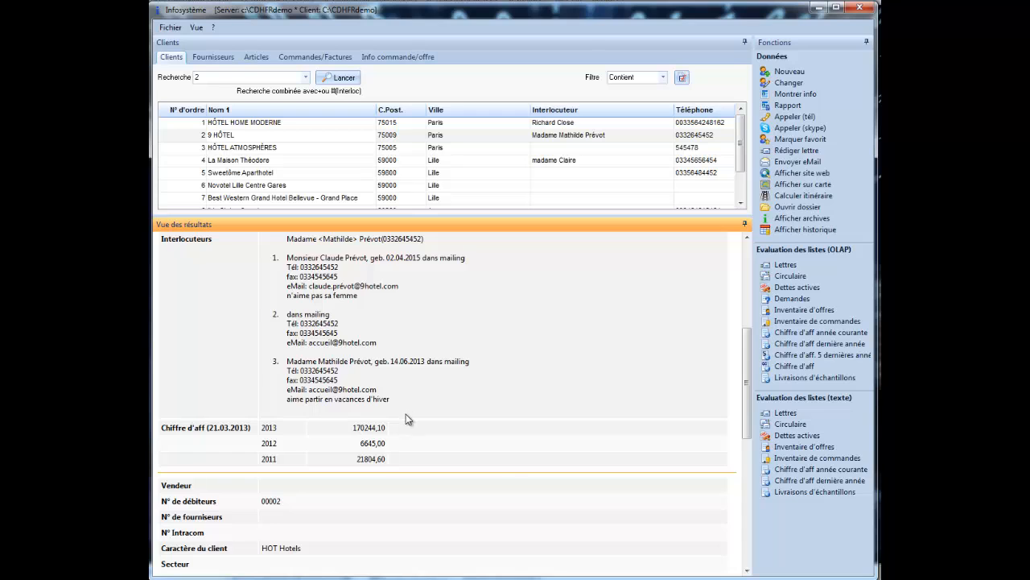
pyautogui.scroll(-6, 407, 418)
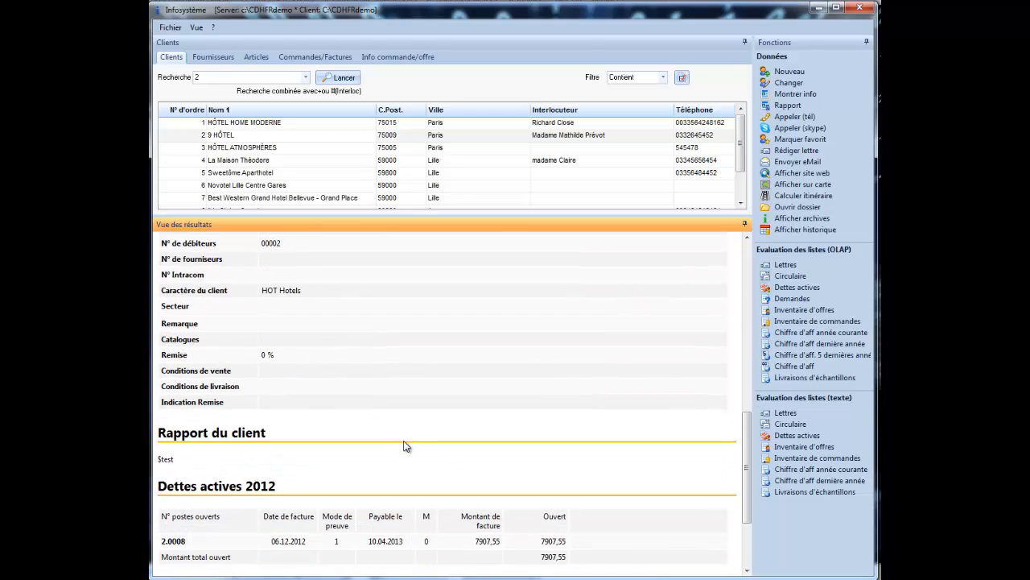
pyautogui.scroll(-2, 406, 447)
pyautogui.scroll(7, 407, 442)
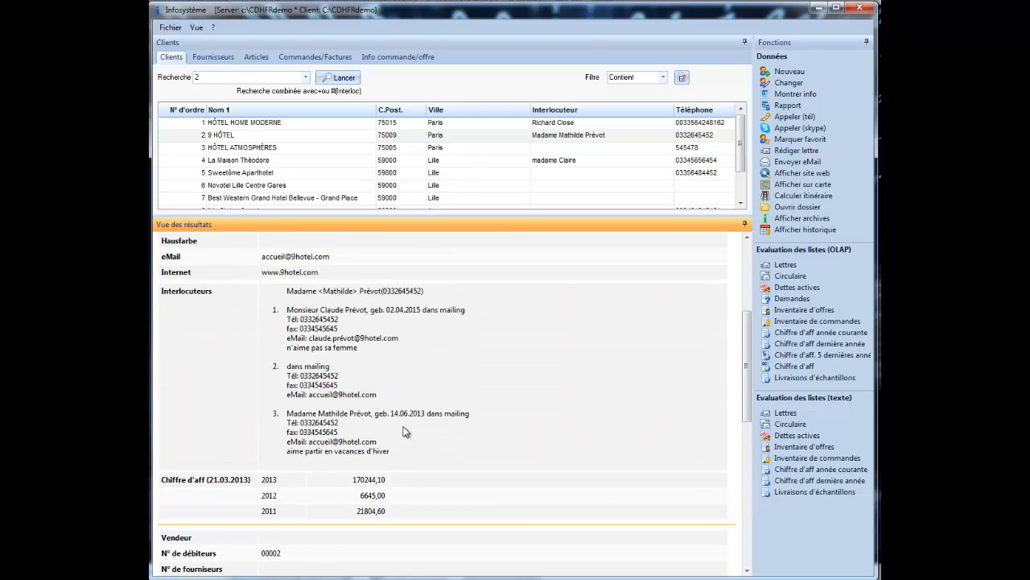
pyautogui.scroll(5, 406, 447)
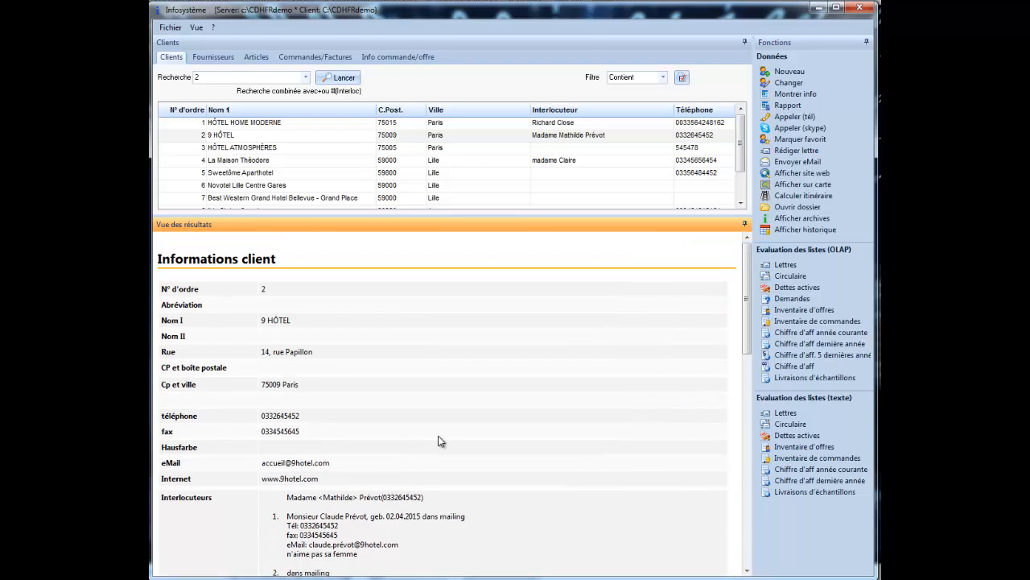
# Search the clients by 9 HÔTEL's customer number and select that client in the results
pyautogui.click(780, 335)
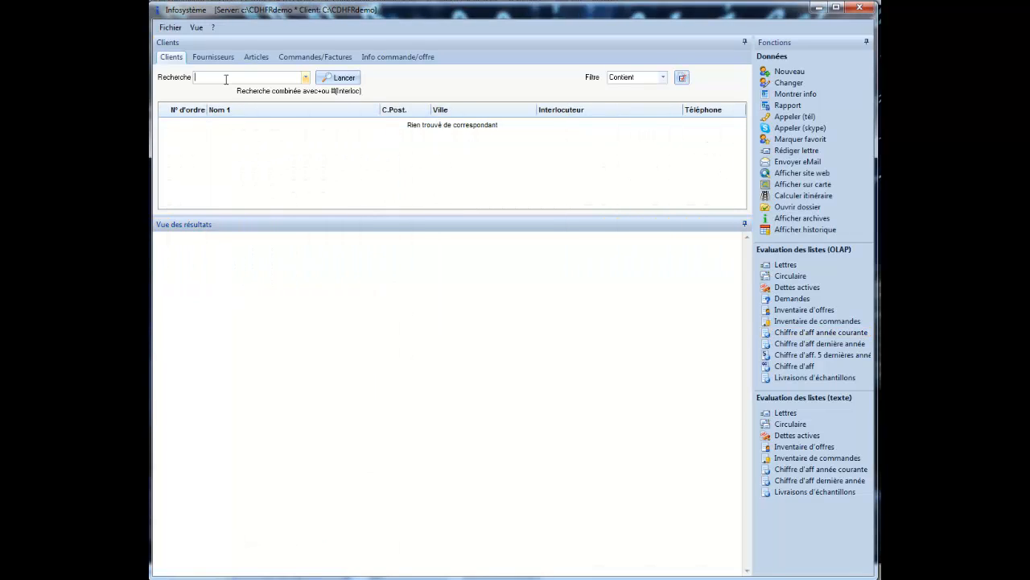
pyautogui.click(227, 79)
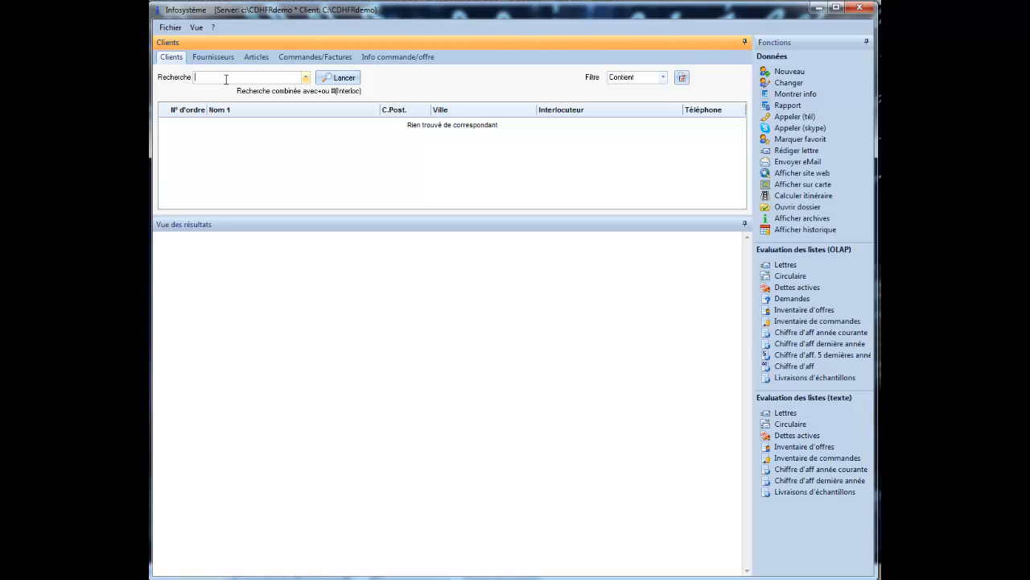
pyautogui.write('2')
pyautogui.click(339, 77)
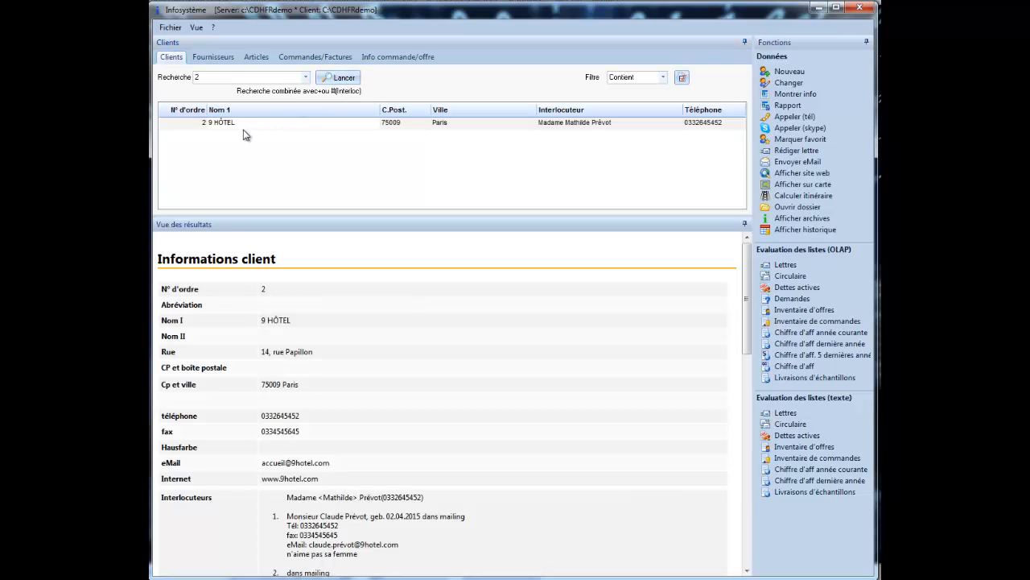
pyautogui.click(228, 125)
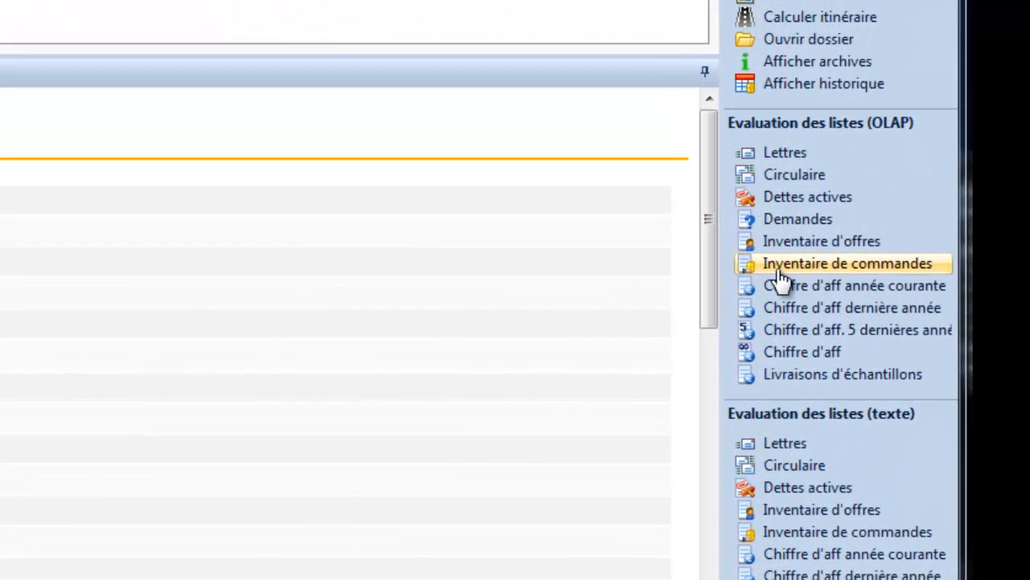
# Display the OLAP order inventory for 9 HÔTEL and insert the Fournisseur column between Pos and Nom d'article
pyautogui.click(778, 266)
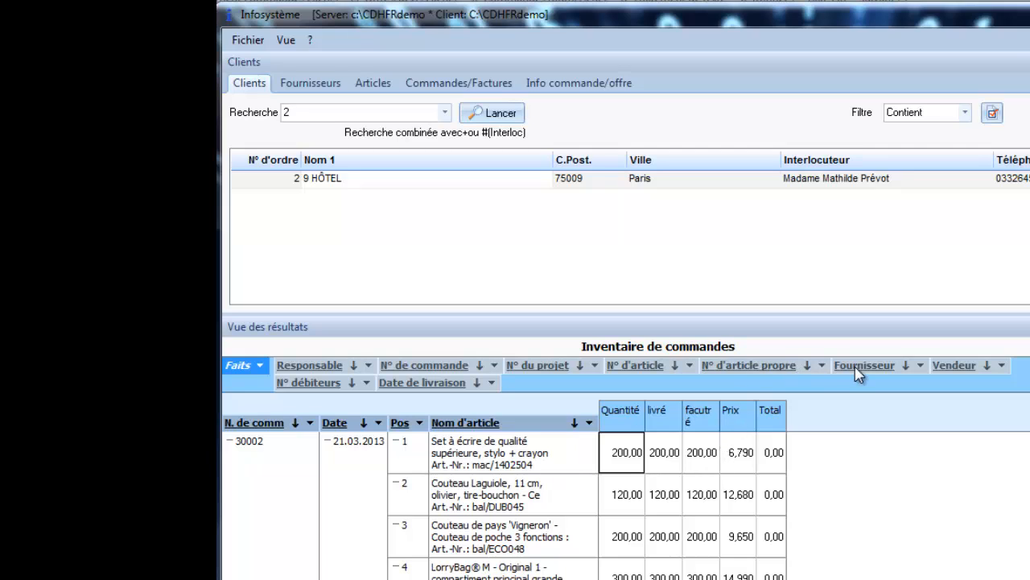
pyautogui.moveTo(712, 397); pyautogui.dragTo(512, 420)
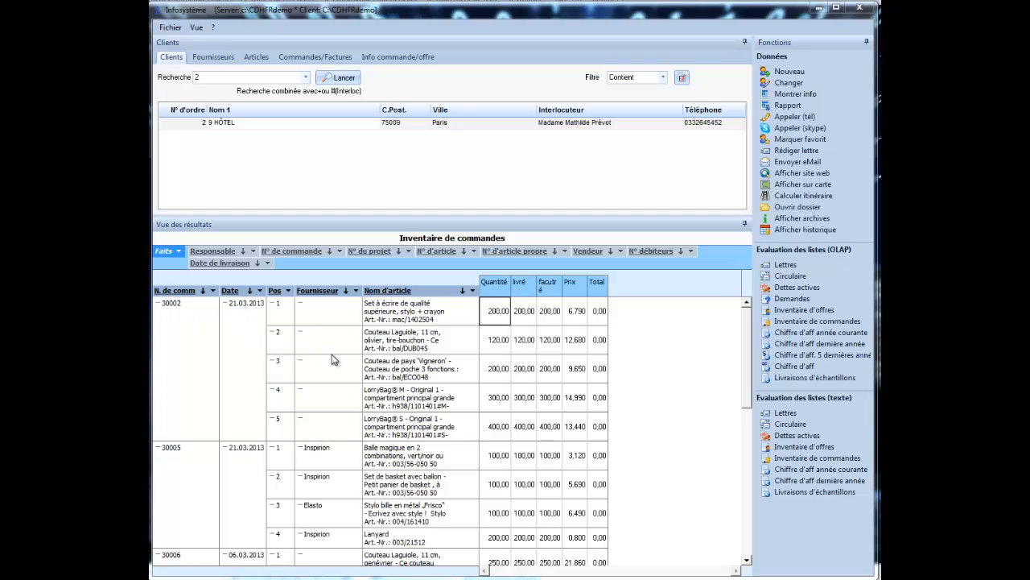
# Open the worksheet of the first listed order dated 21.03.2013, review its positions, and close it
pyautogui.rightClick(334, 355)
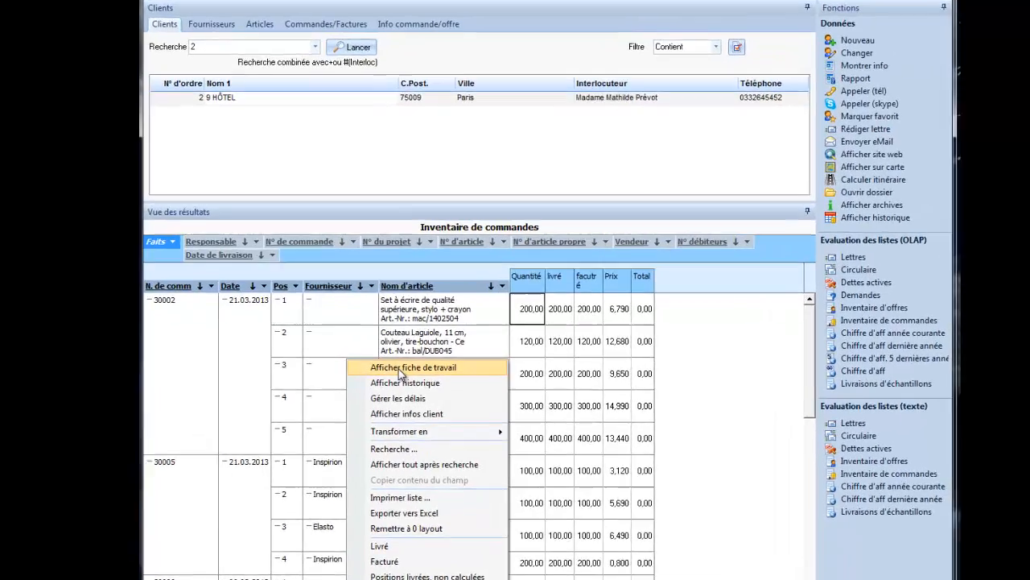
pyautogui.click(399, 368)
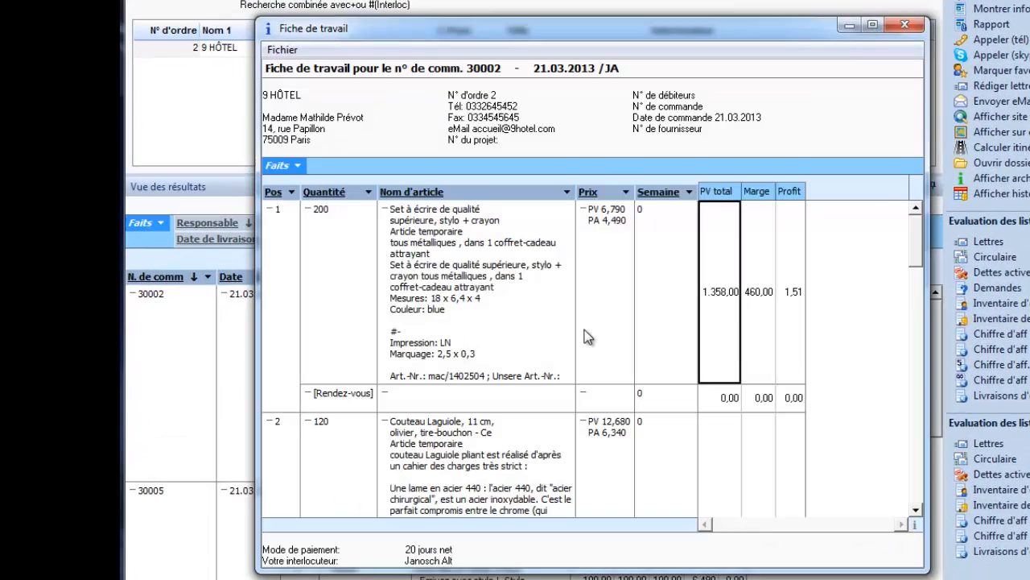
pyautogui.scroll(-5, 587, 334)
pyautogui.scroll(-3, 595, 362)
pyautogui.scroll(10, 609, 412)
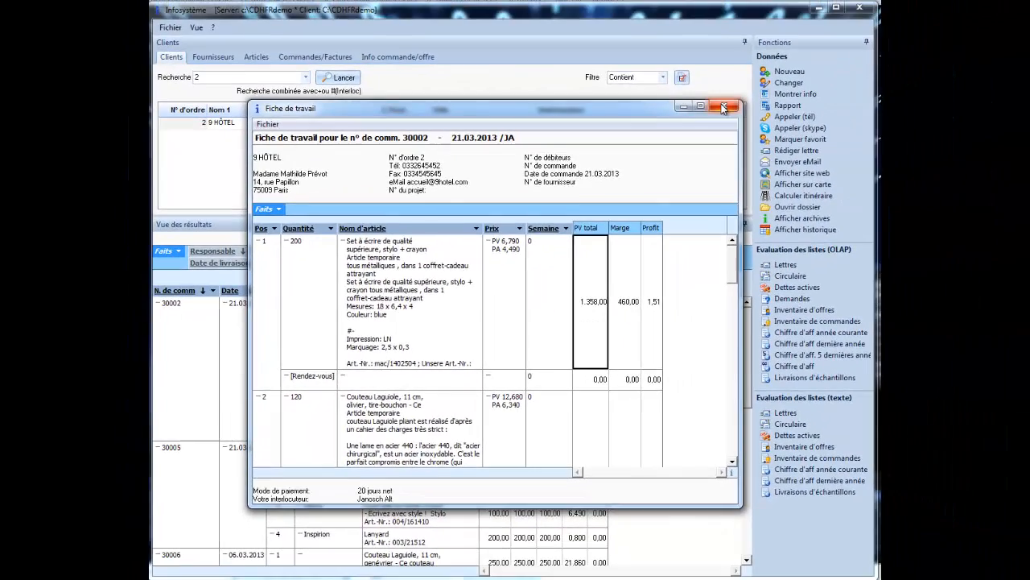
pyautogui.click(863, 44)
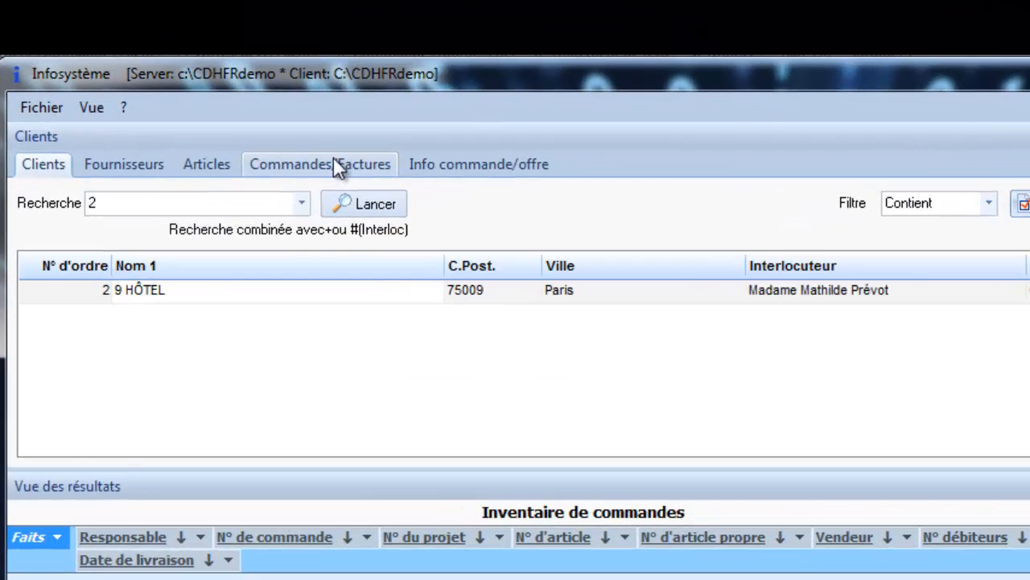
# In Commandes/Factures, filter by the article description "clé USB" and display the turnover of the last five years
pyautogui.click(335, 163)
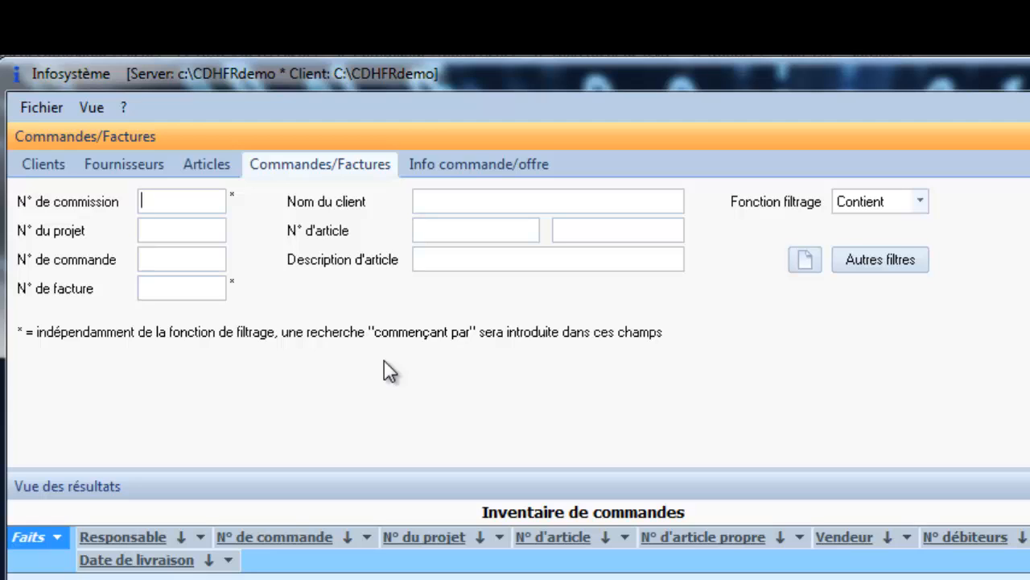
pyautogui.click(467, 260)
pyautogui.write('clé USB')
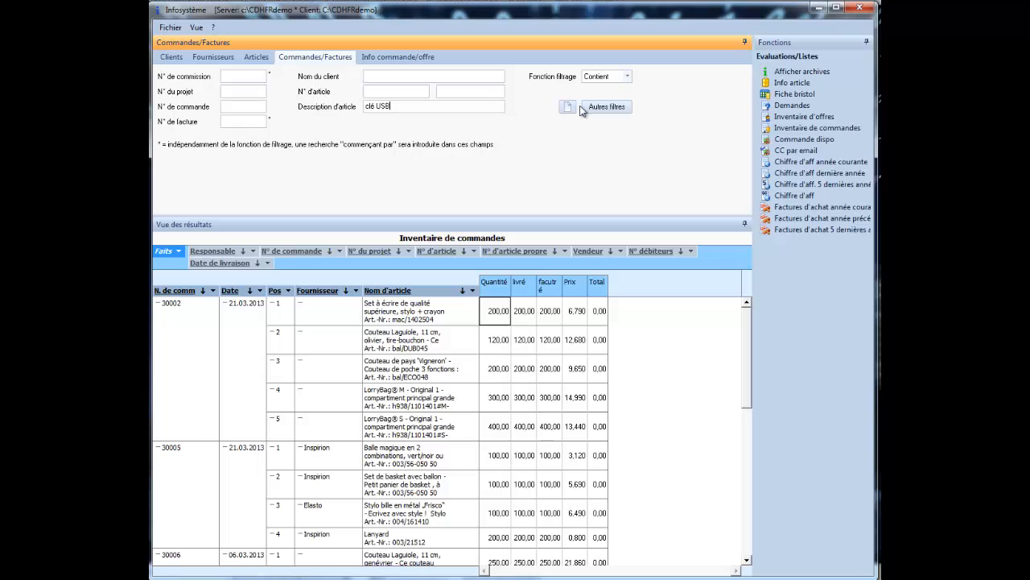
pyautogui.click(800, 184)
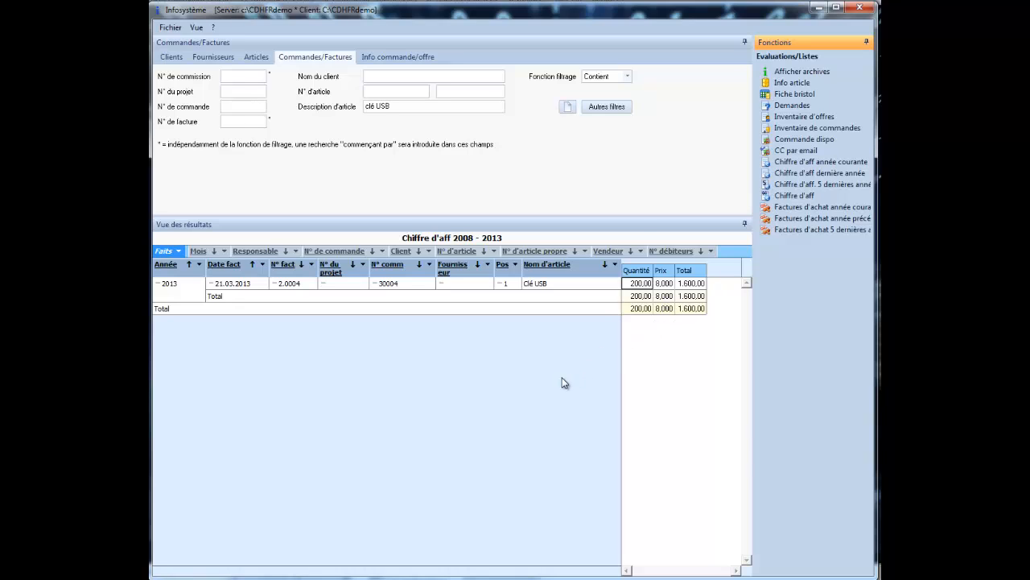
# View the additional filter options for orders and invoices, and close them without setting any
pyautogui.click(594, 109)
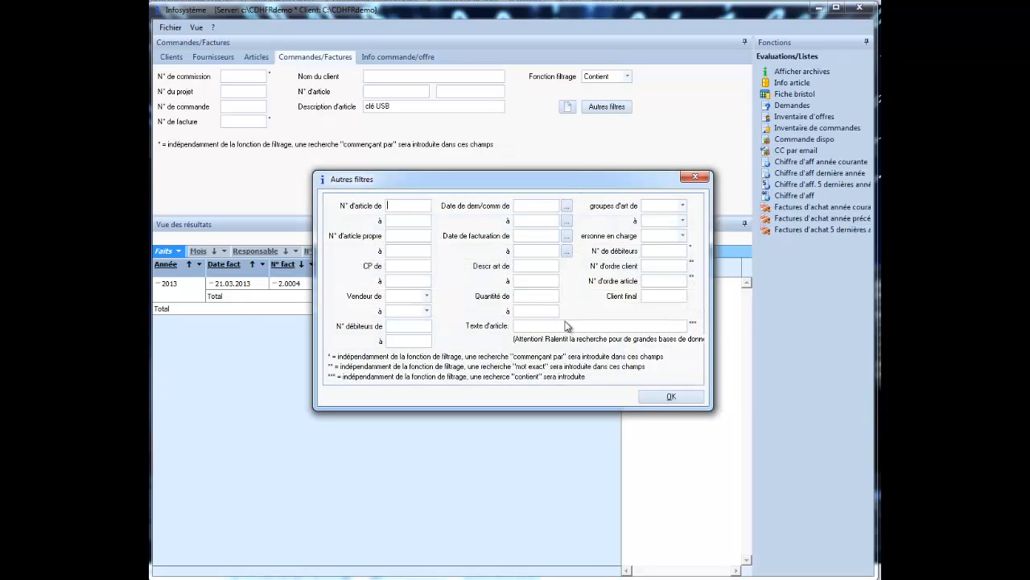
pyautogui.click(695, 176)
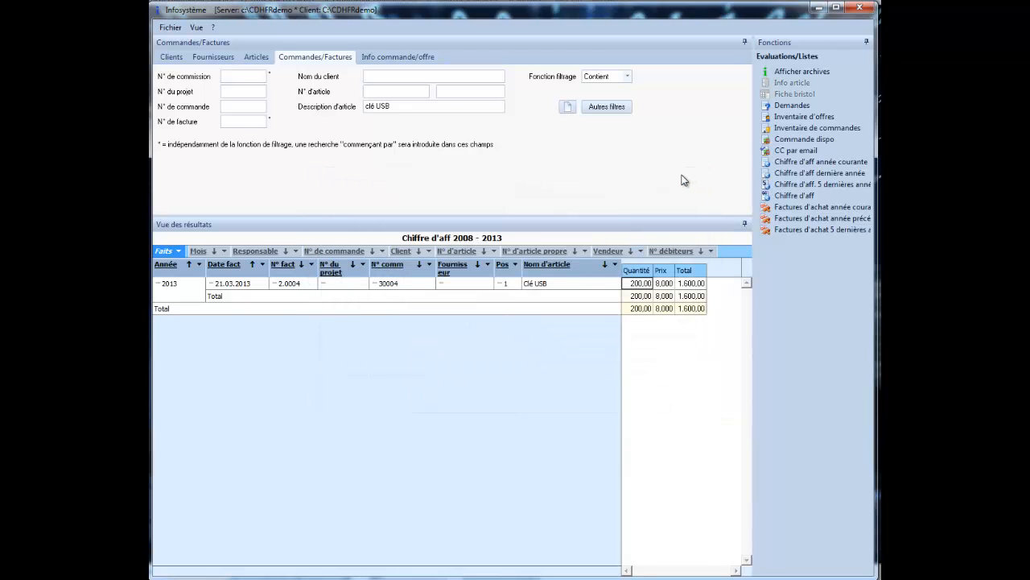